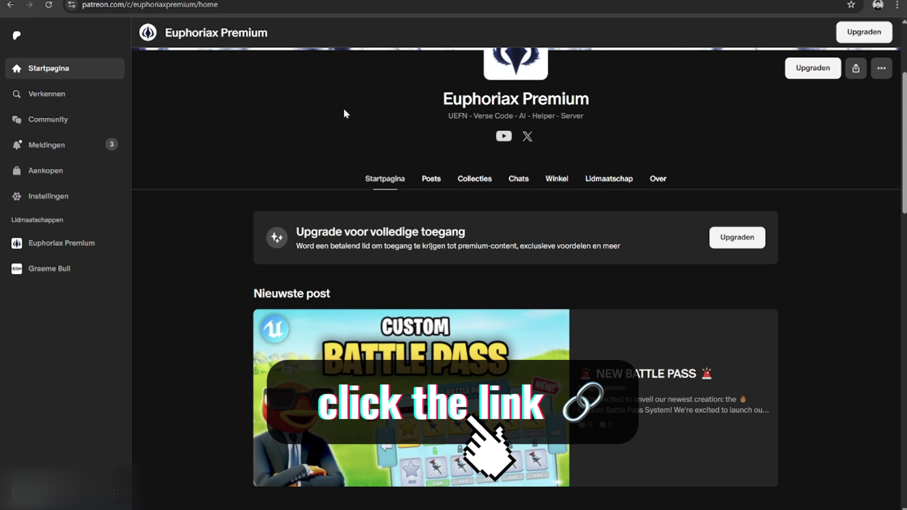
scroll(344, 109, up, 1)
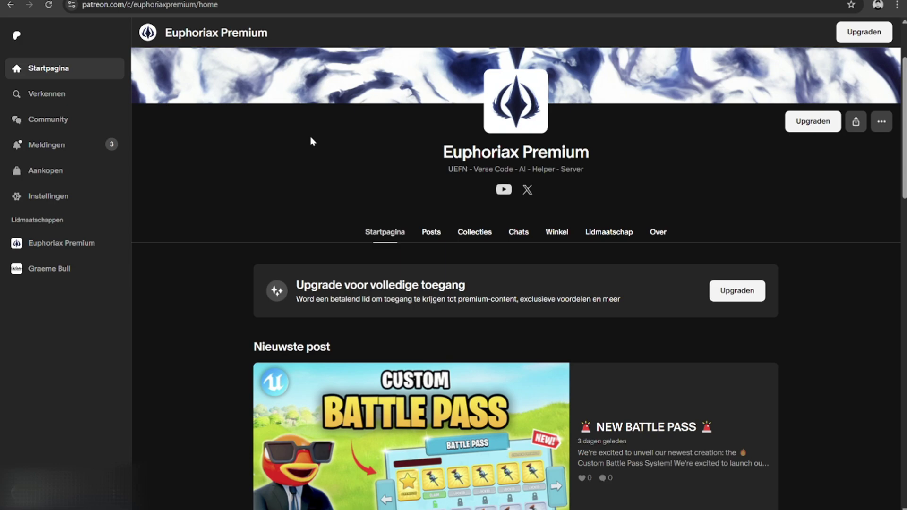
- Open the Euphoriax_Barrier_Color blueprintUE link from the 'Barrier Wall Becomes Visible When You Get Close' post
click(431, 232)
scroll(410, 205, down, 2)
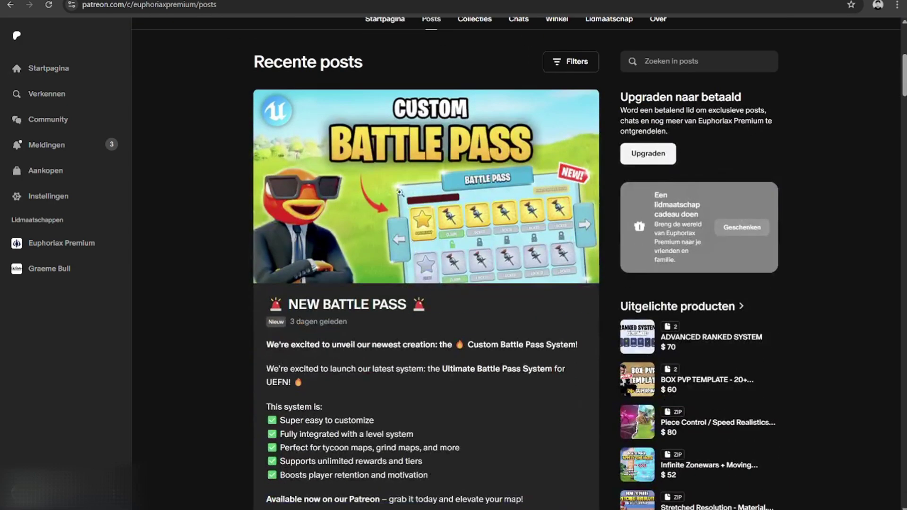
scroll(409, 206, down, 3)
scroll(409, 205, down, 4)
scroll(410, 205, down, 3)
scroll(409, 206, down, 2)
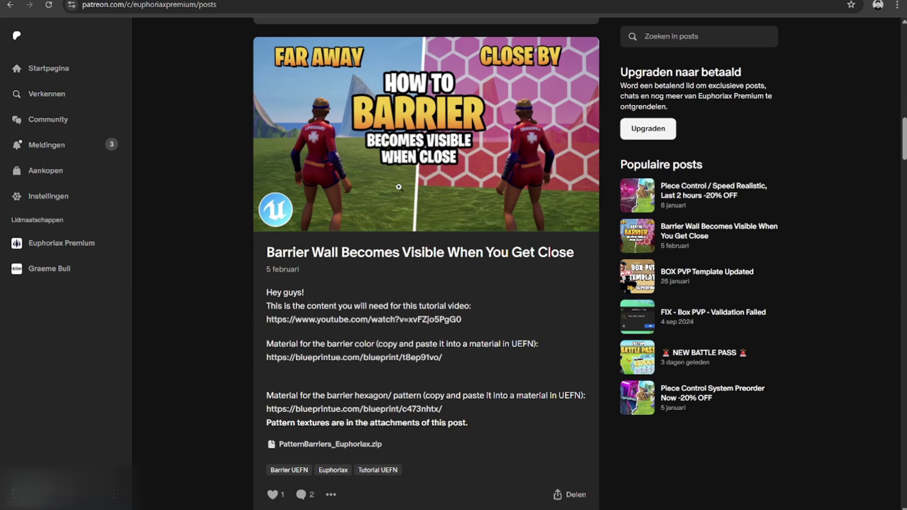
scroll(399, 186, down, 2)
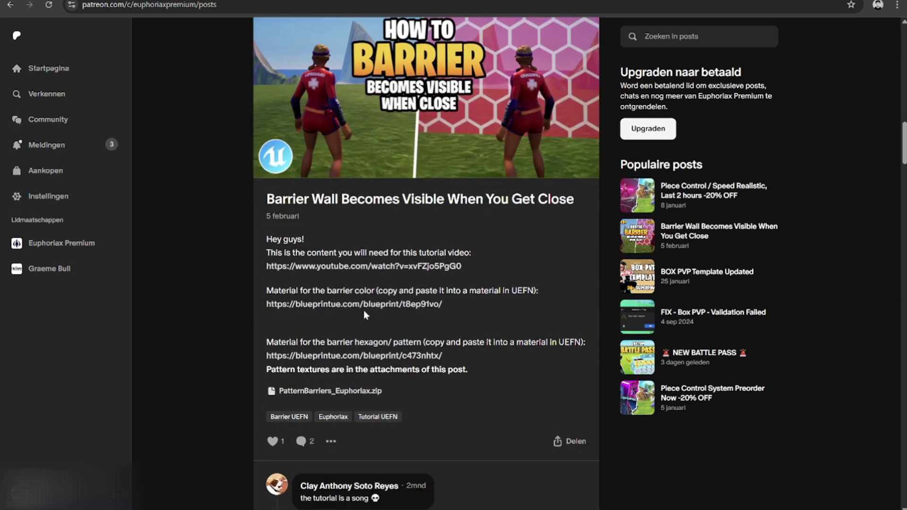
scroll(370, 340, up, 1)
- Copy the Euphoriax_Barrier_Color material code from its blueprintUE page
click(373, 358)
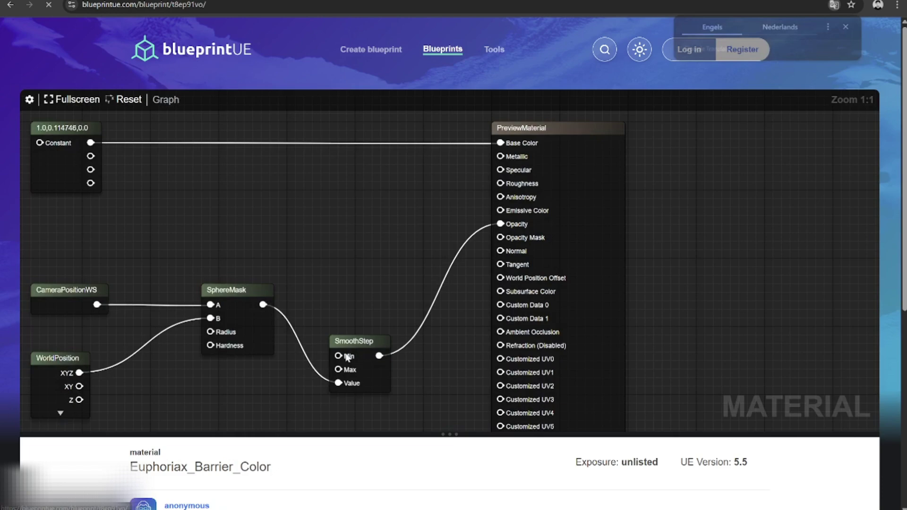
scroll(366, 319, down, 2)
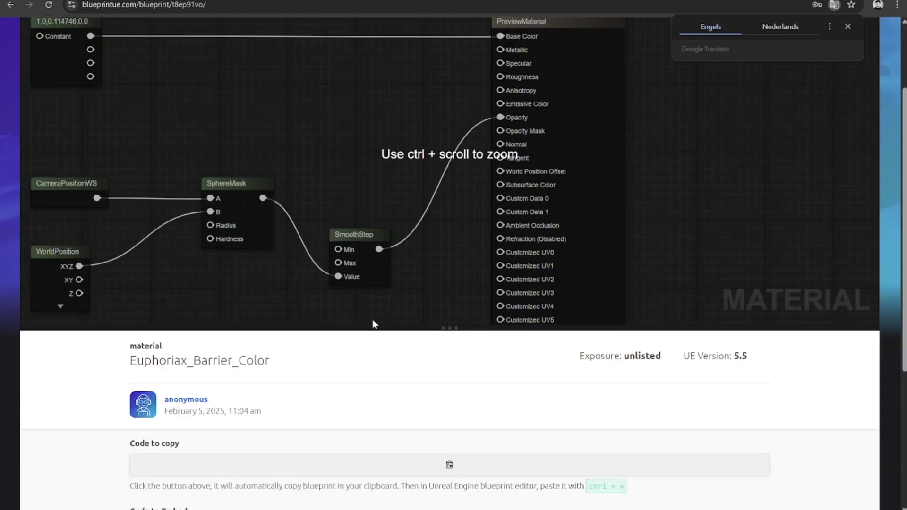
scroll(356, 365, down, 2)
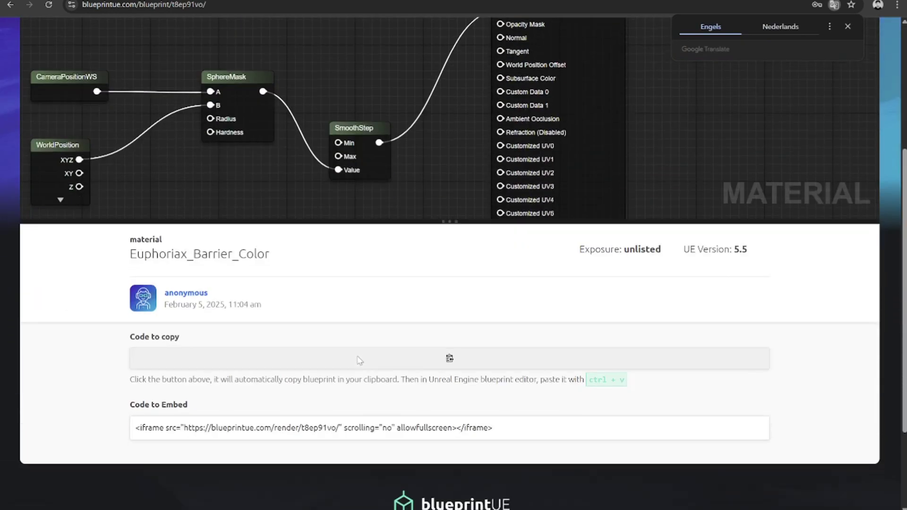
click(438, 363)
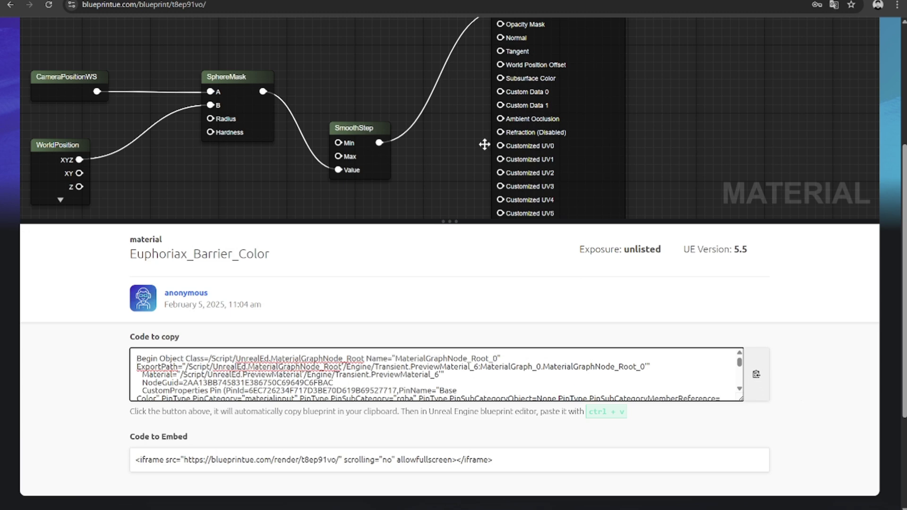
scroll(247, 222, down, 1)
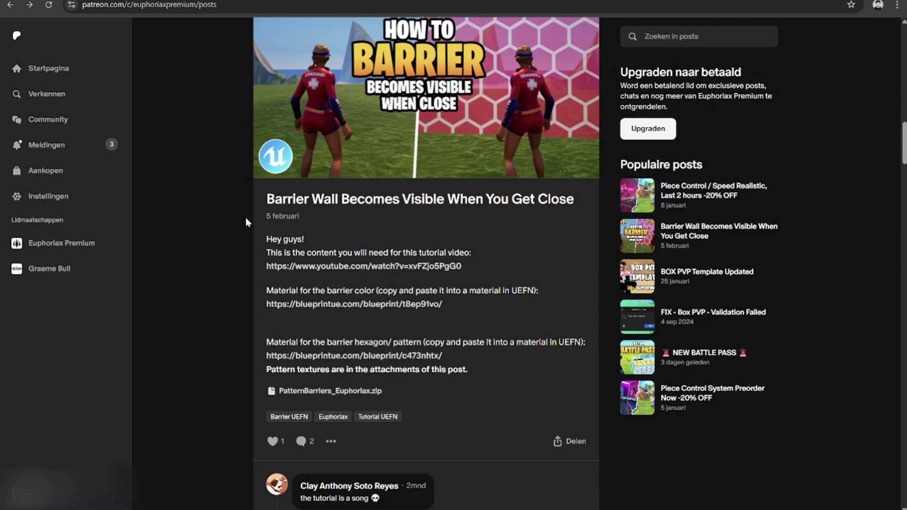
scroll(340, 341, up, 1)
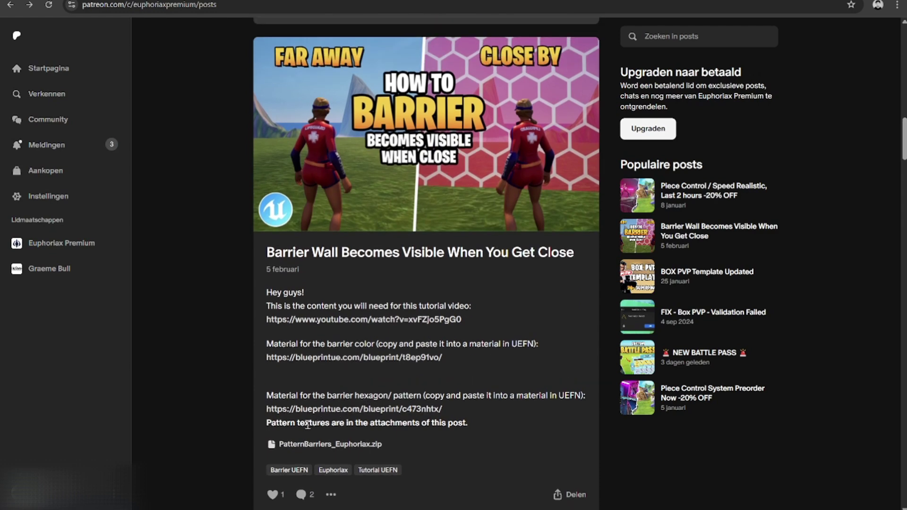
drag(315, 425, 447, 428)
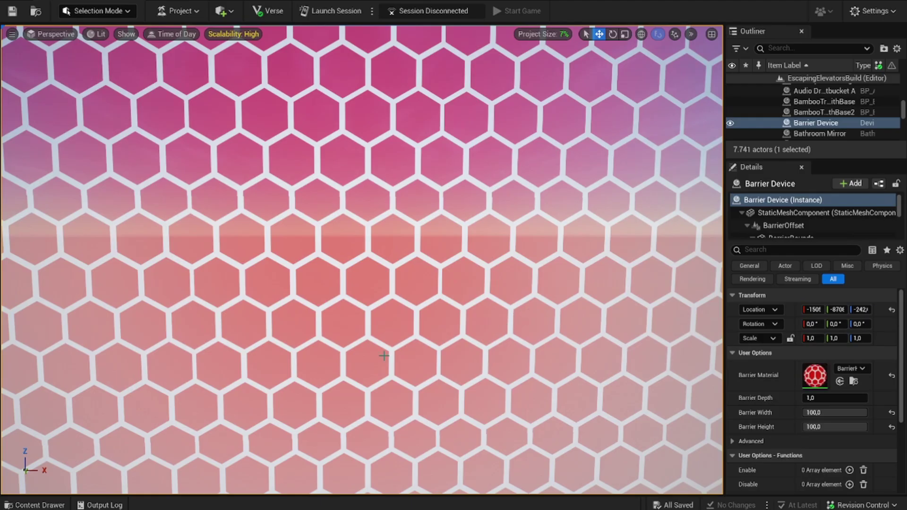
- Add a new Material asset named barrierHex2 from the Content Drawer and open its graph
click(39, 505)
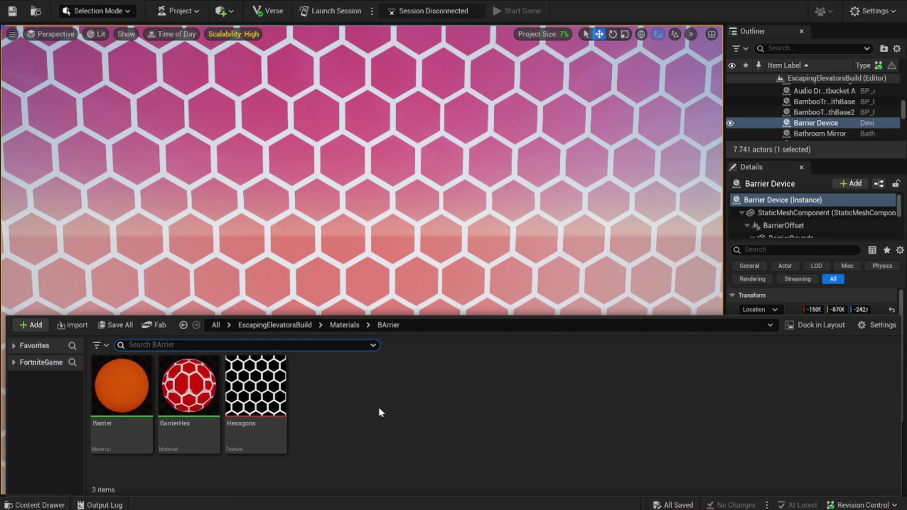
right_click(351, 410)
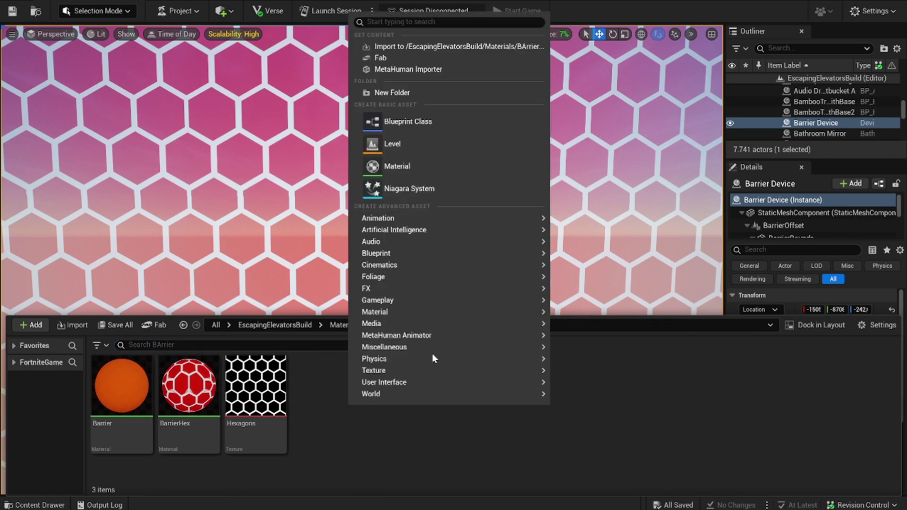
click(401, 167)
text(bar)
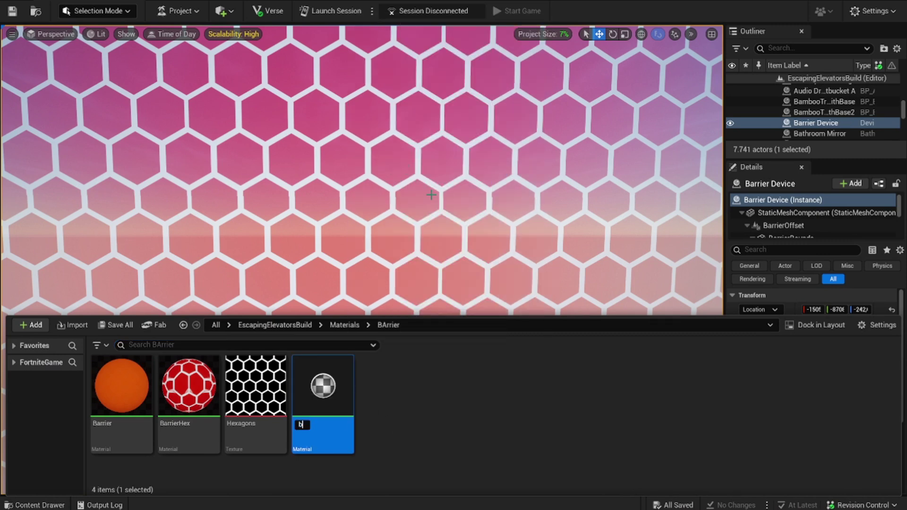
text(rierHex2)
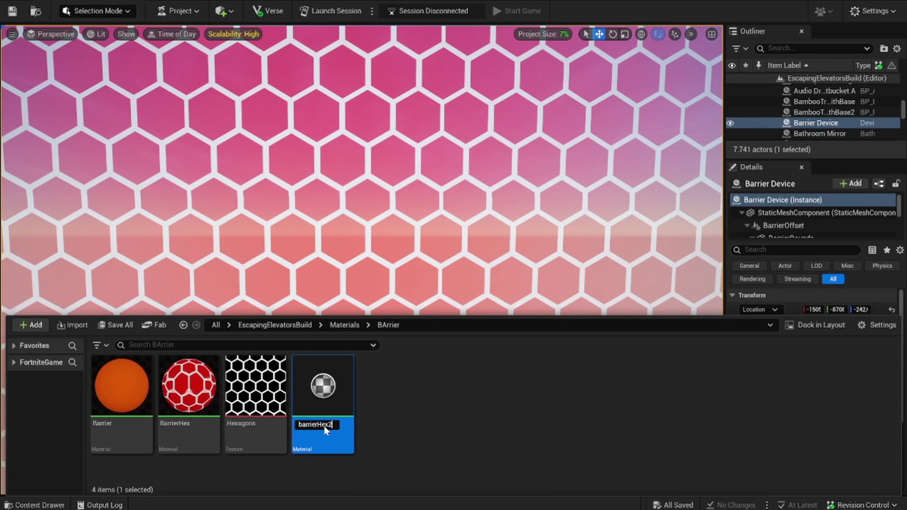
key(Return)
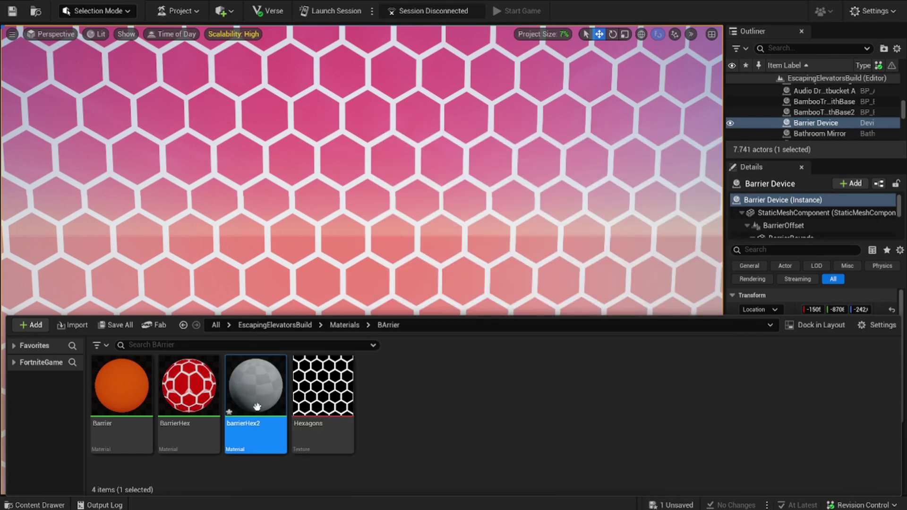
double_click(259, 413)
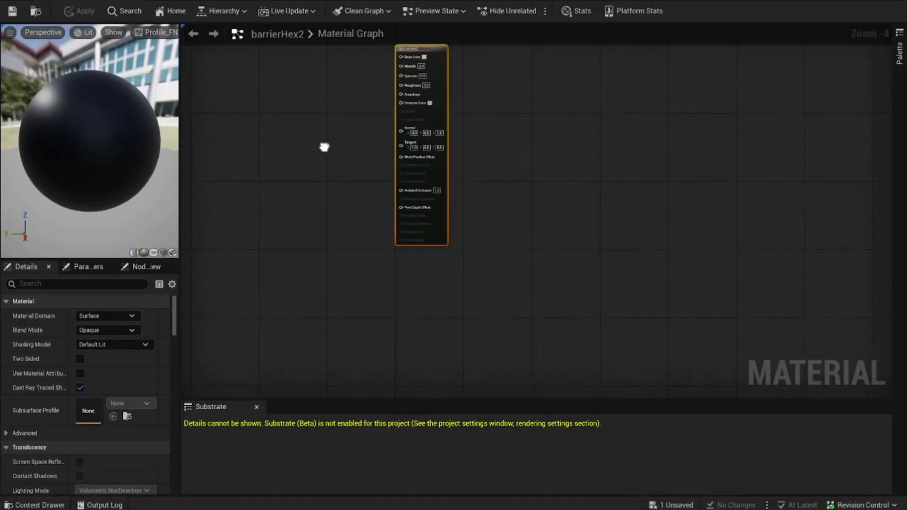
- Paste the colour constant, camera position, world position, SphereMask and SmoothStep nodes into barrierHex2
right_drag(324, 147, 452, 203)
click(440, 201)
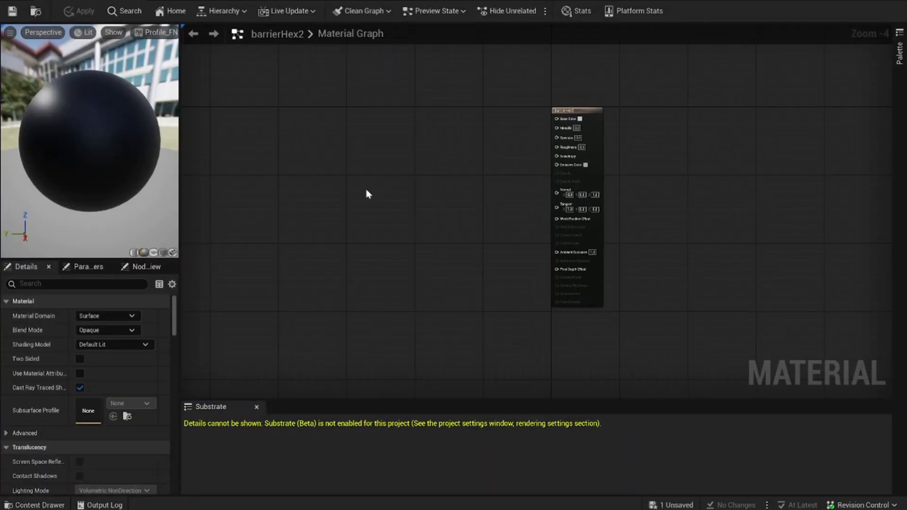
key(ctrl+v)
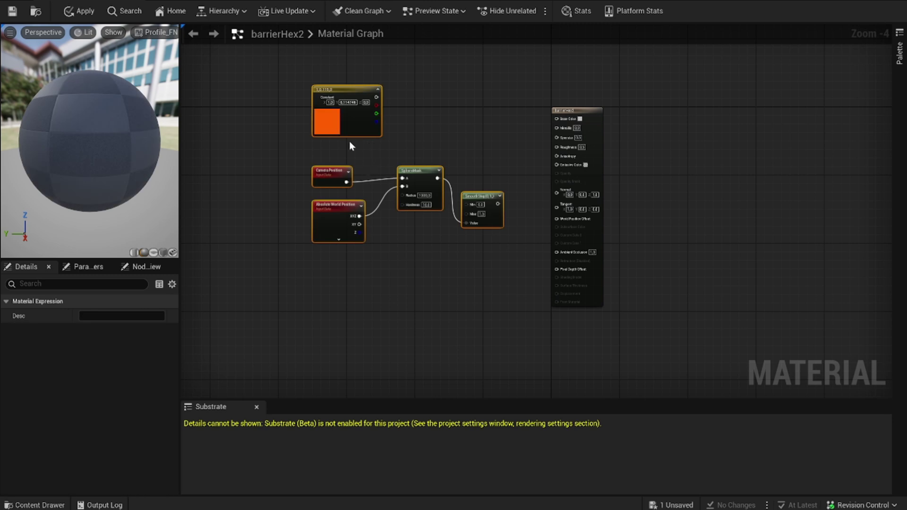
drag(350, 133, 310, 176)
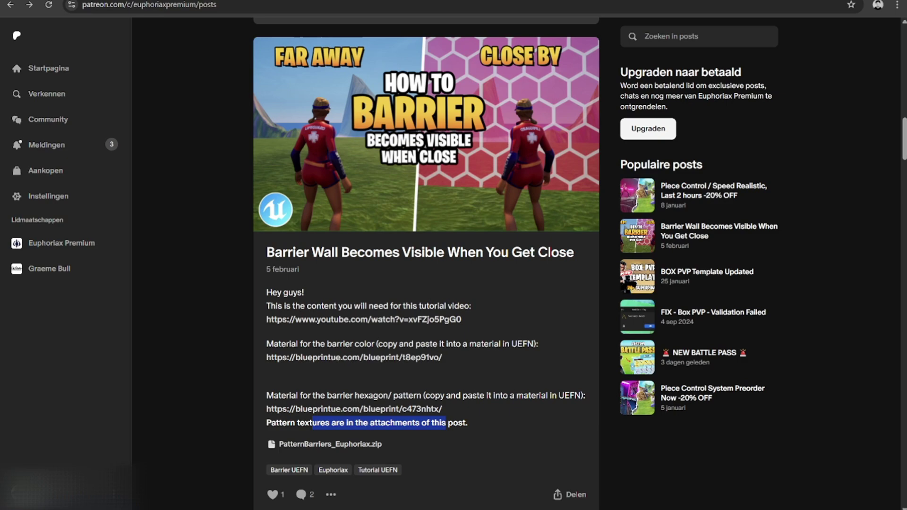
- Review the full Euphoriax_Barrier_Color graph on blueprintUE, then return to barrierHex2's graph
click(373, 357)
scroll(383, 284, down, 2)
scroll(366, 264, up, 2)
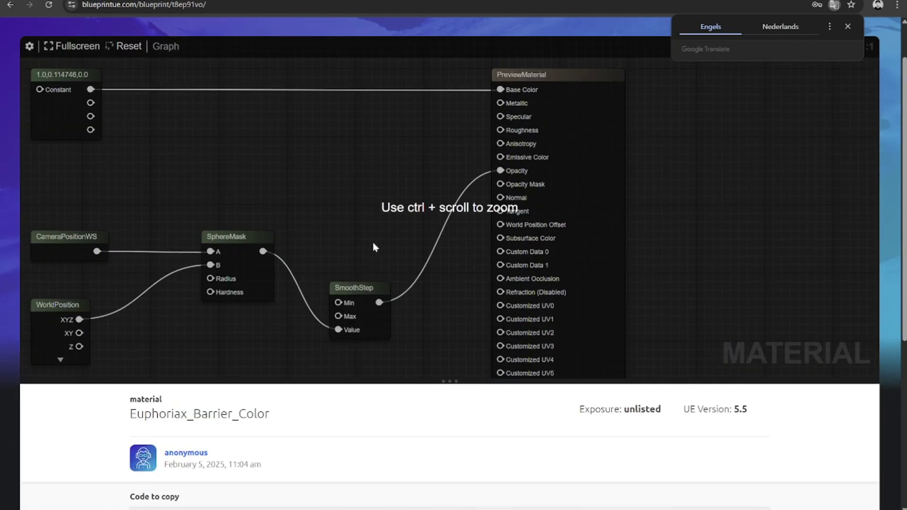
ctrl+scroll(358, 216, down, 4)
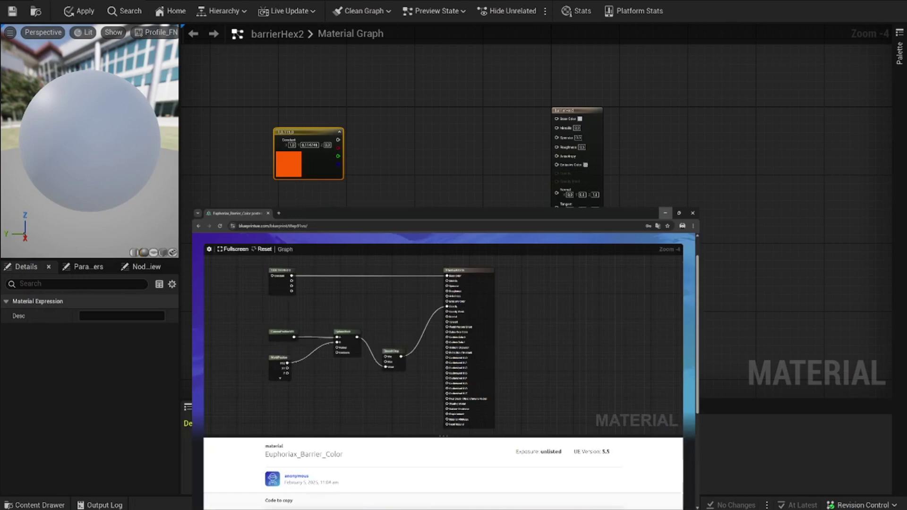
scroll(588, 137, up, 1)
click(587, 136)
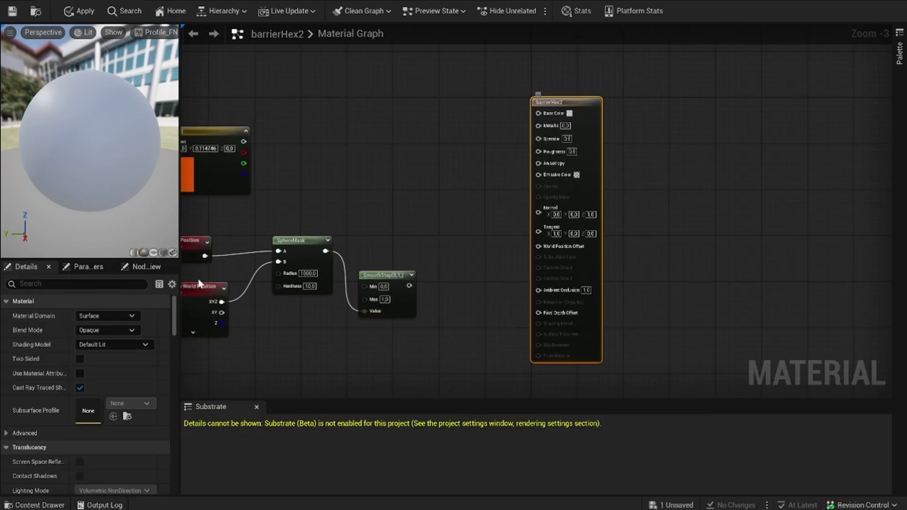
mouse_move(243, 142)
mouse_down()
mouse_move(317, 145)
mouse_move(530, 234)
mouse_move(542, 192)
mouse_up()
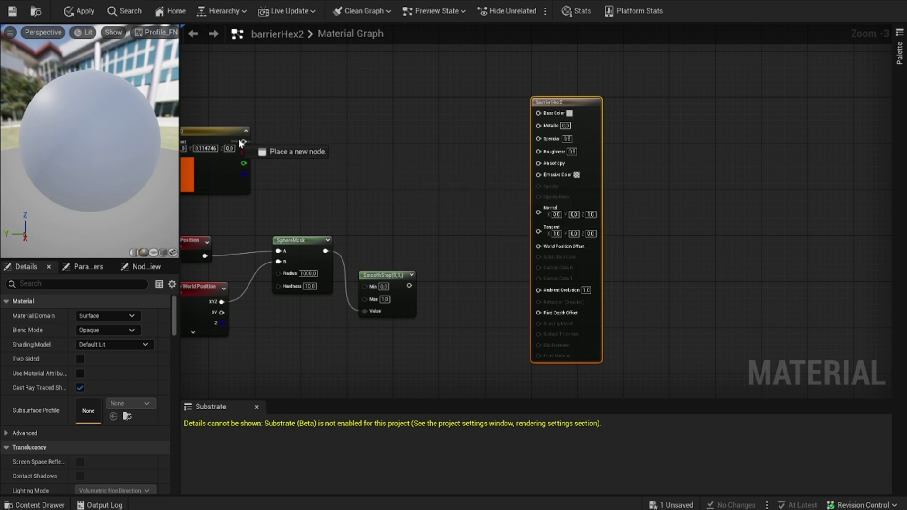
- Cancel the stray wire and set barrierHex2's Blend Mode to Translucent
drag(543, 192, 308, 145)
key(Escape)
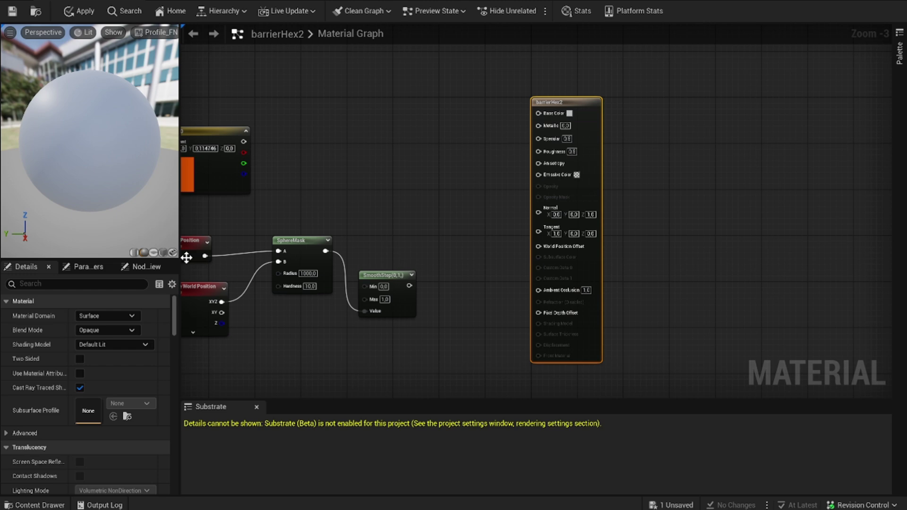
click(119, 312)
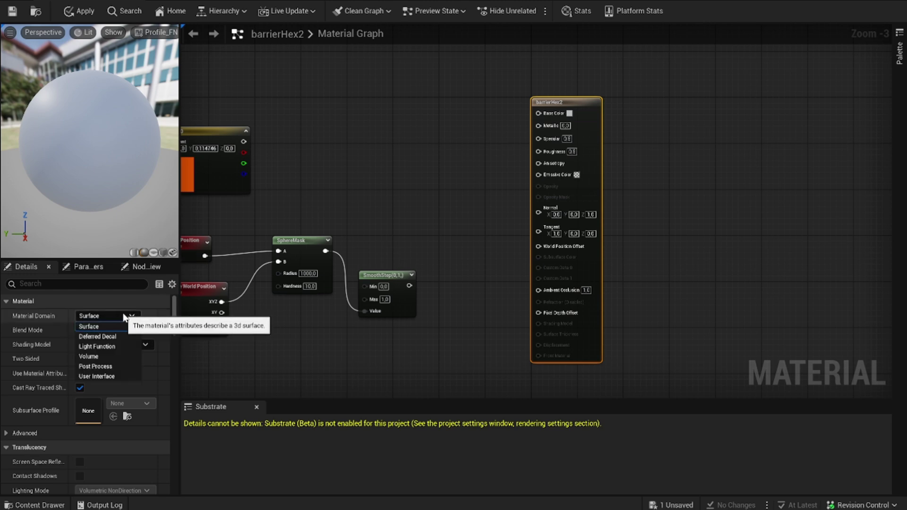
click(98, 325)
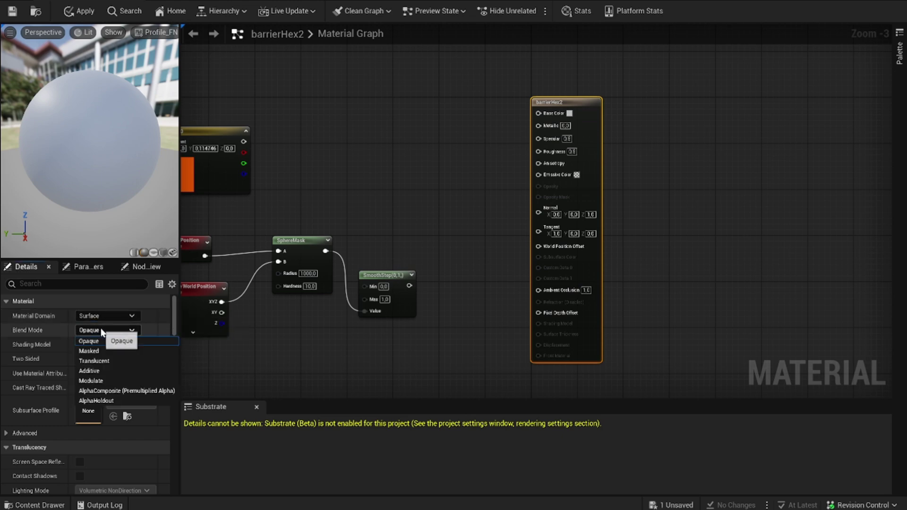
click(102, 362)
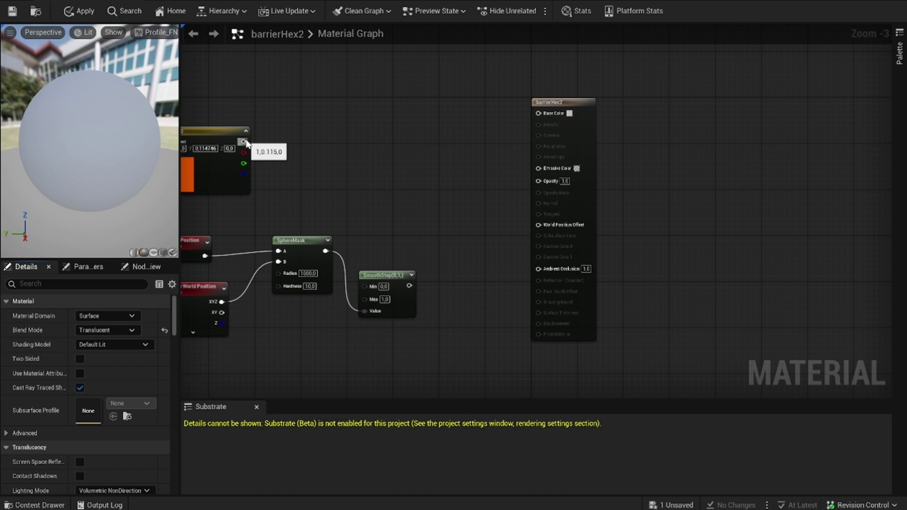
- Wire SmoothStep into Opacity and the orange colour constant into Base Color
mouse_move(244, 141)
mouse_down()
mouse_move(512, 164)
mouse_move(538, 179)
mouse_up()
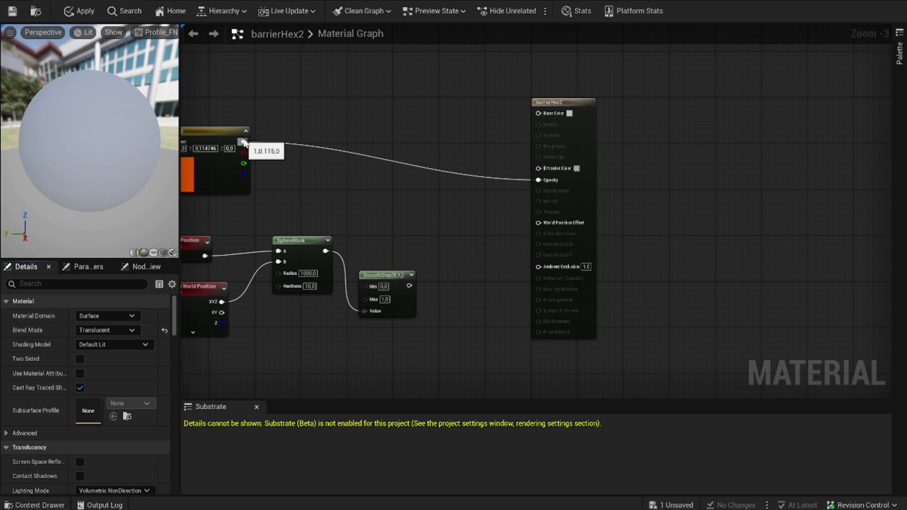
alt+click(243, 142)
drag(408, 286, 540, 181)
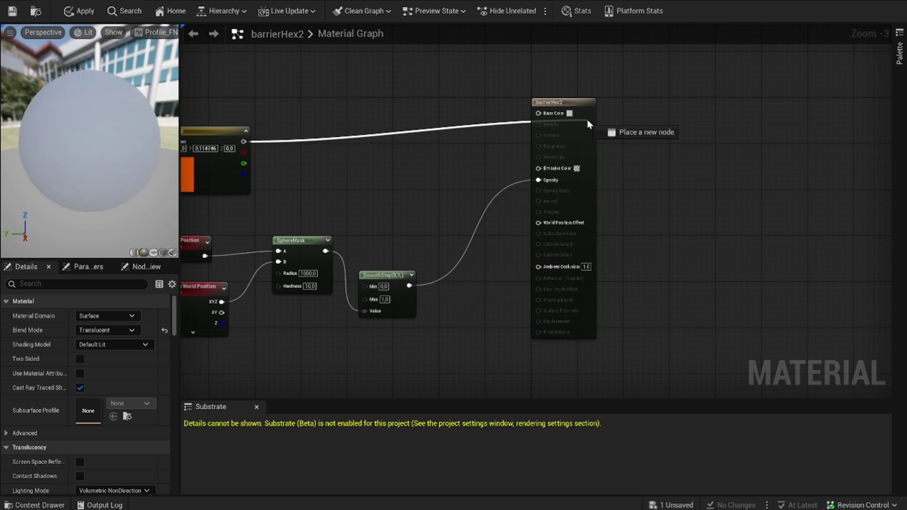
drag(244, 141, 541, 113)
scroll(146, 166, down, 5)
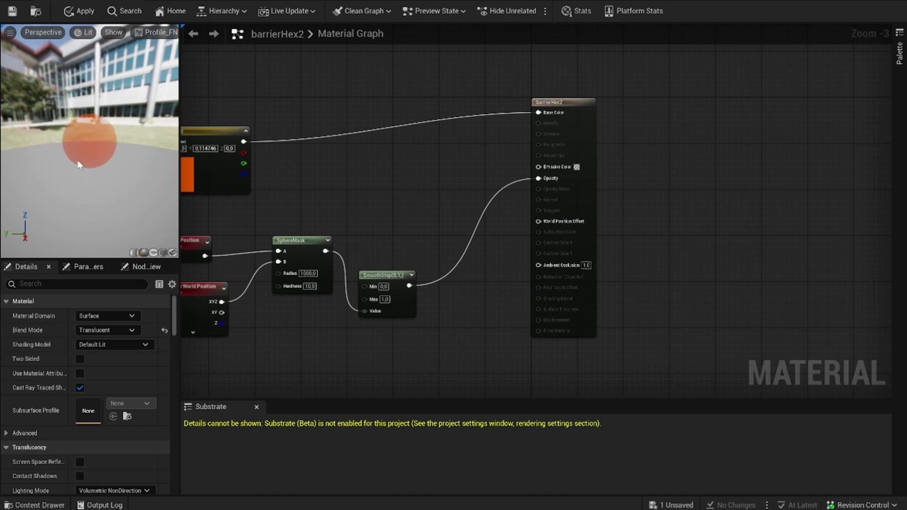
scroll(84, 138, up, 5)
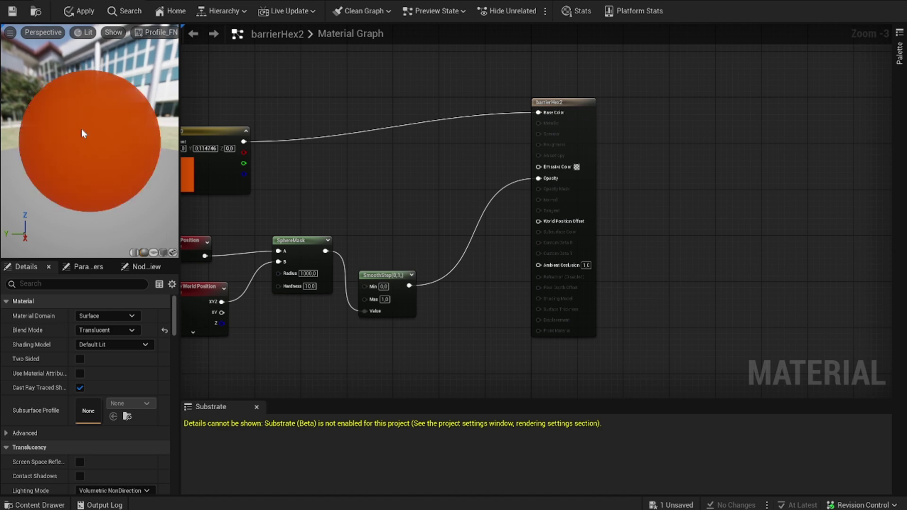
scroll(82, 128, down, 3)
scroll(89, 140, up, 3)
scroll(94, 134, down, 3)
scroll(95, 134, down, 2)
scroll(92, 134, up, 2)
scroll(92, 138, down, 2)
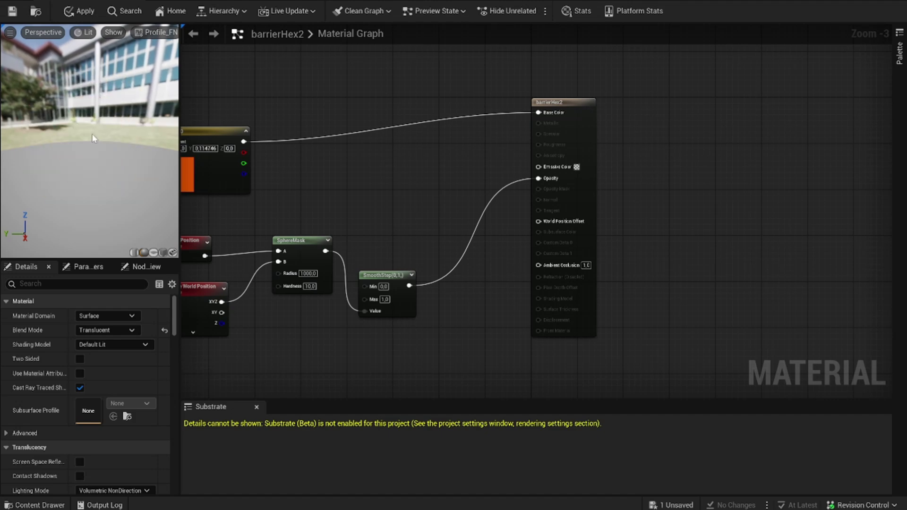
scroll(92, 138, up, 2)
scroll(91, 134, down, 2)
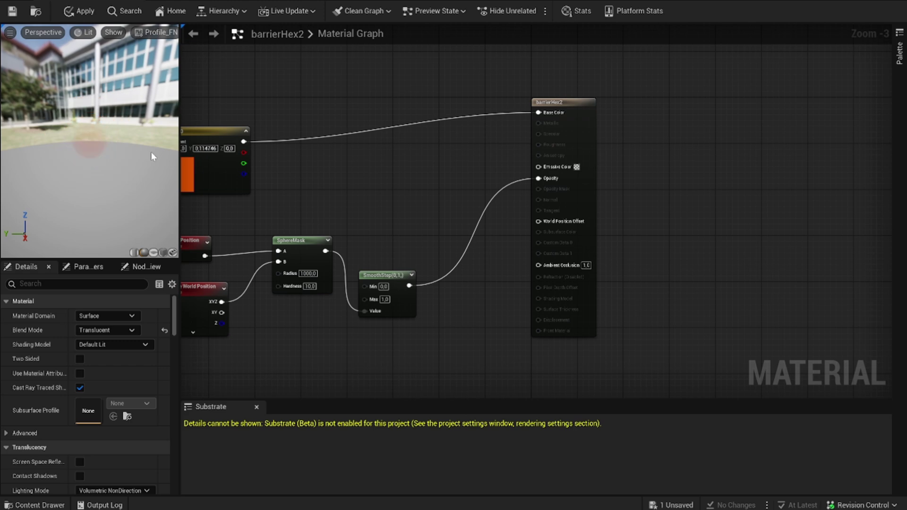
right_drag(288, 189, 428, 196)
- Change the Constant3Vector colour to magenta (1, 0, 0.768)
click(302, 173)
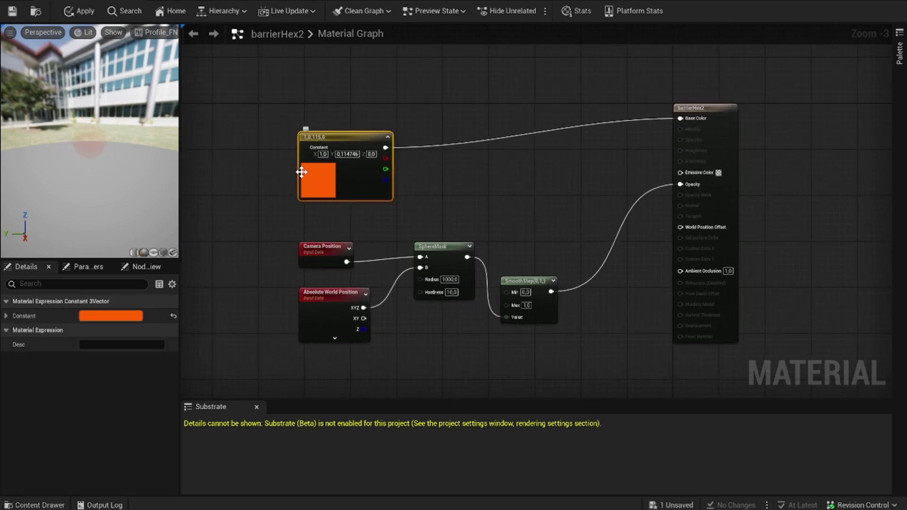
click(107, 315)
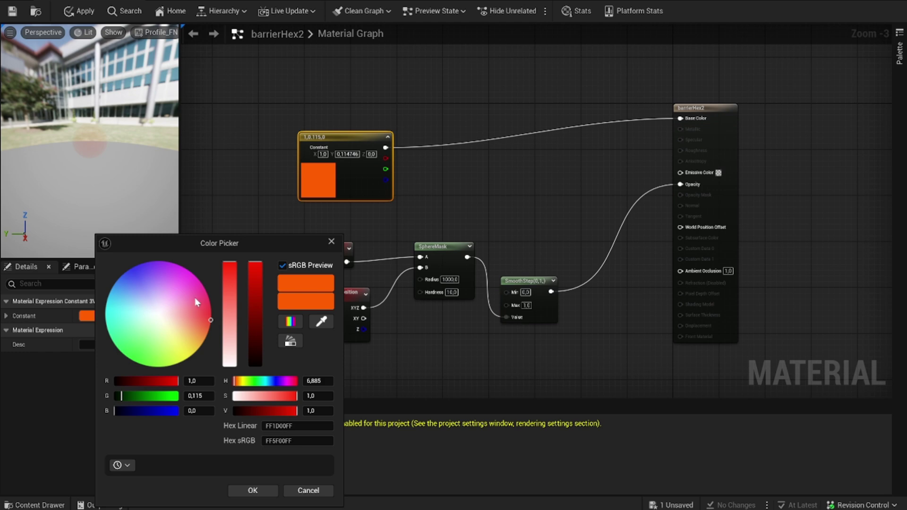
click(196, 277)
click(252, 491)
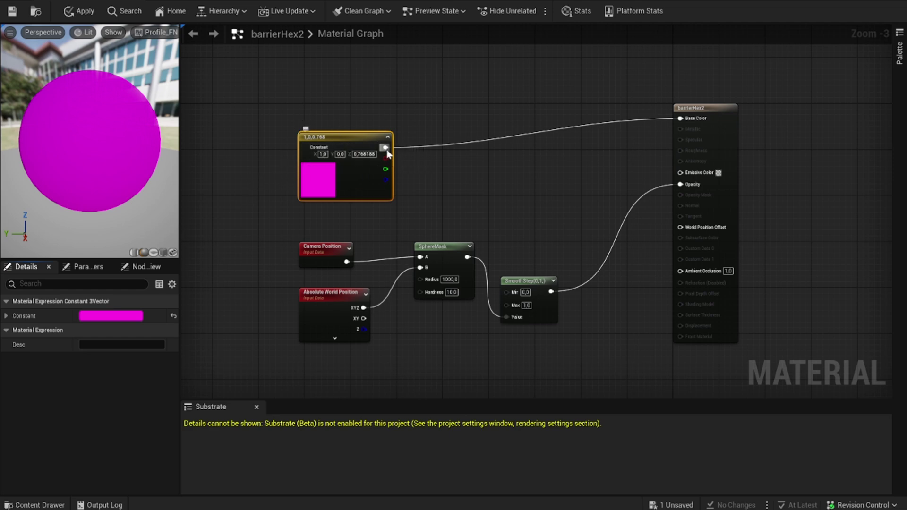
click(406, 278)
scroll(406, 278, up, 2)
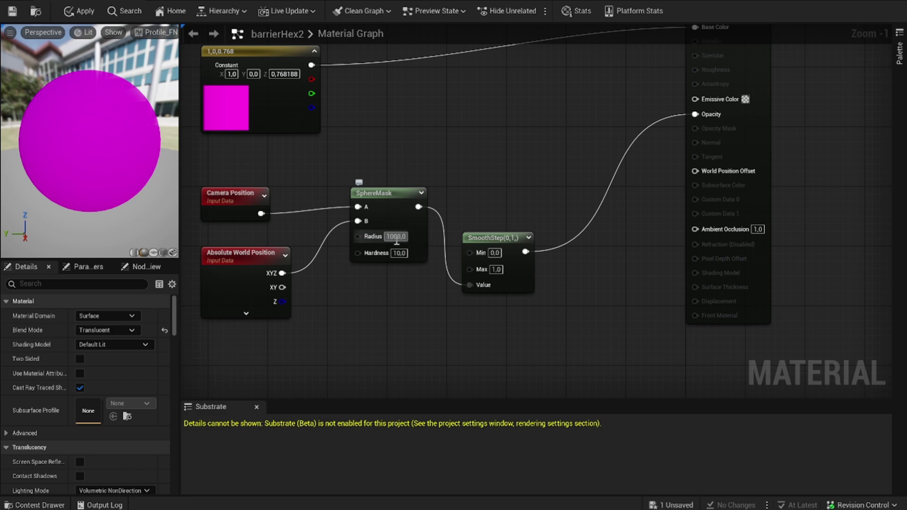
- Set the SphereMask radius to 2000
right_drag(404, 294, 431, 305)
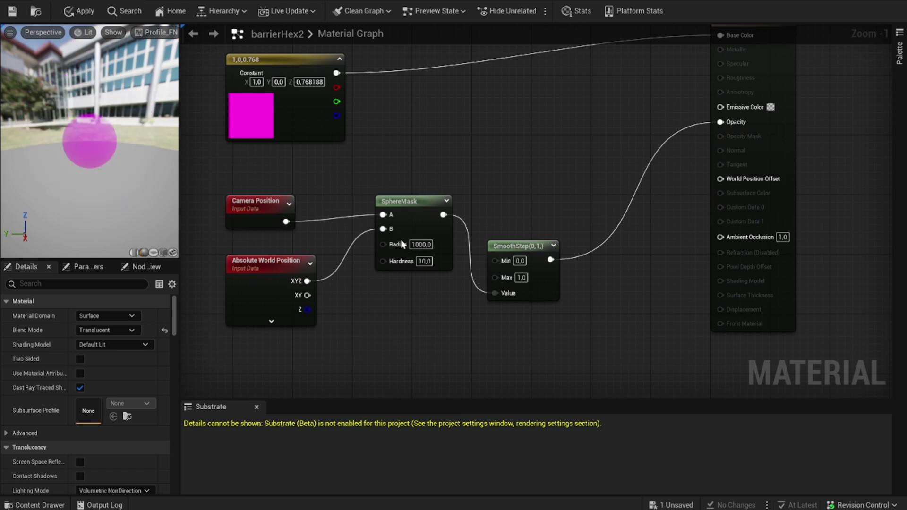
click(418, 245)
key(BackSpace)
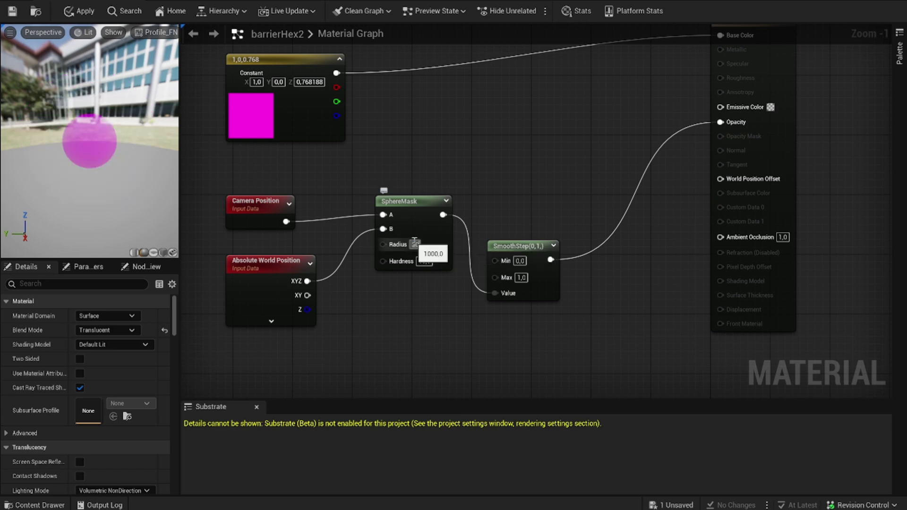
text(2000)
key(Return)
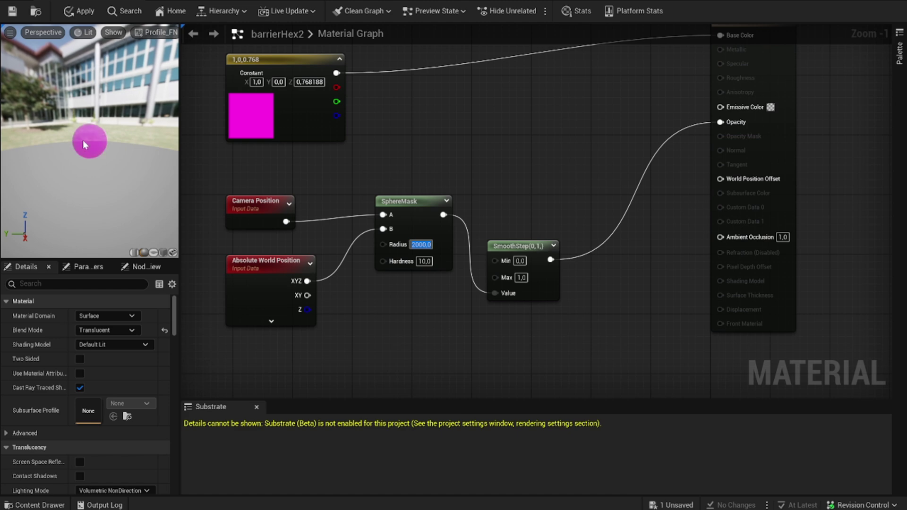
- Set the SphereMask hardness to 5
click(424, 262)
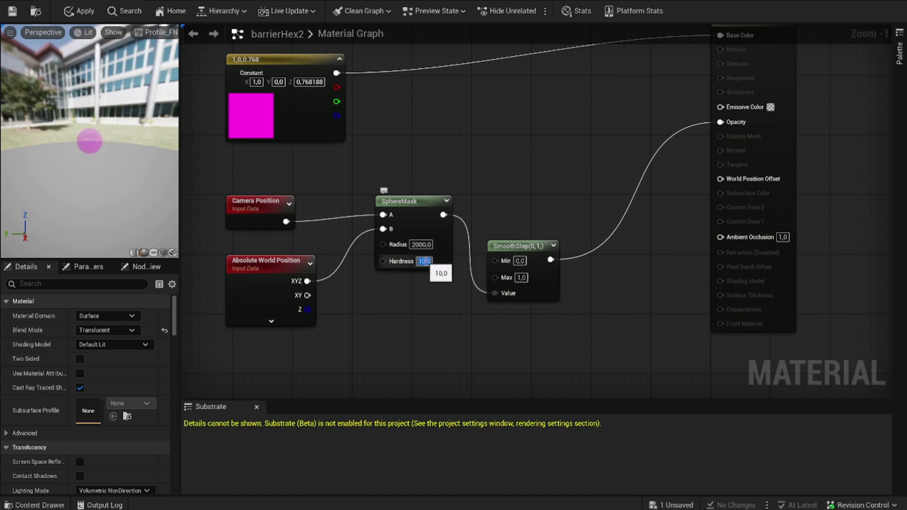
text(50)
key(Return)
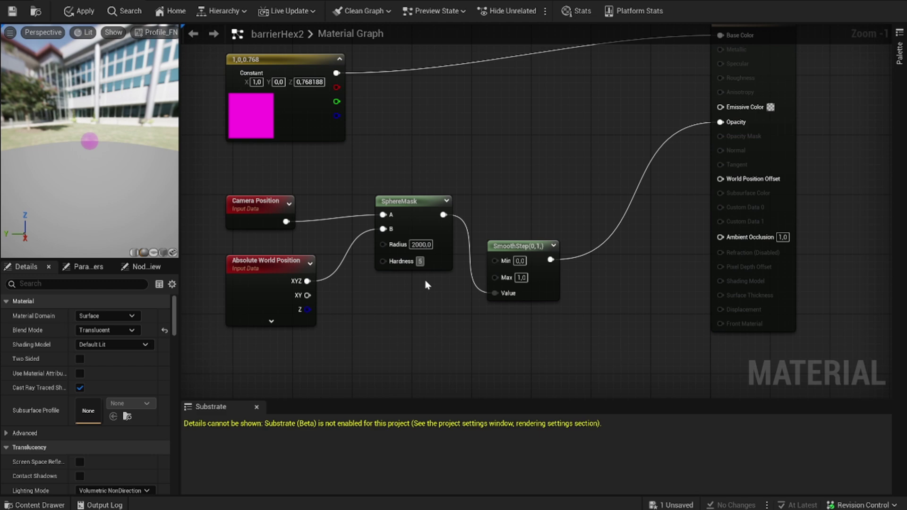
key(Return)
scroll(84, 163, up, 2)
scroll(94, 156, up, 1)
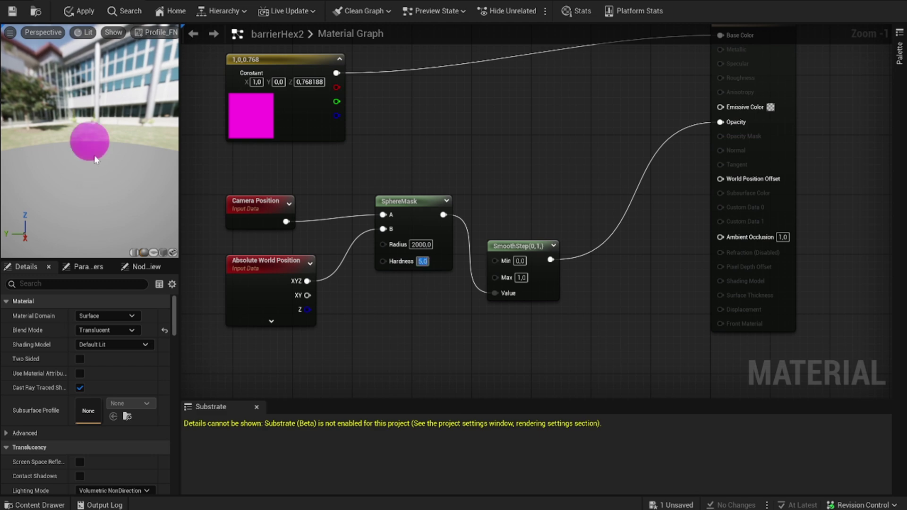
scroll(95, 155, down, 1)
scroll(91, 151, up, 1)
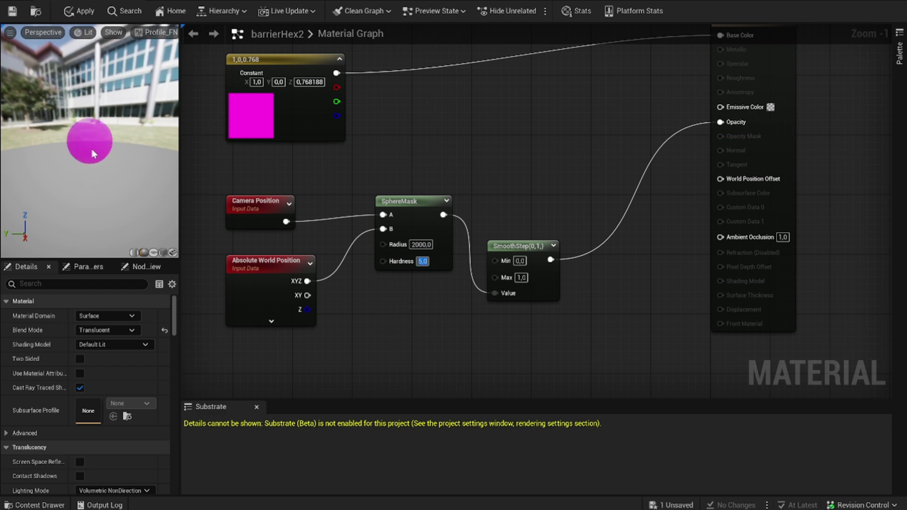
scroll(91, 149, down, 1)
scroll(92, 149, up, 2)
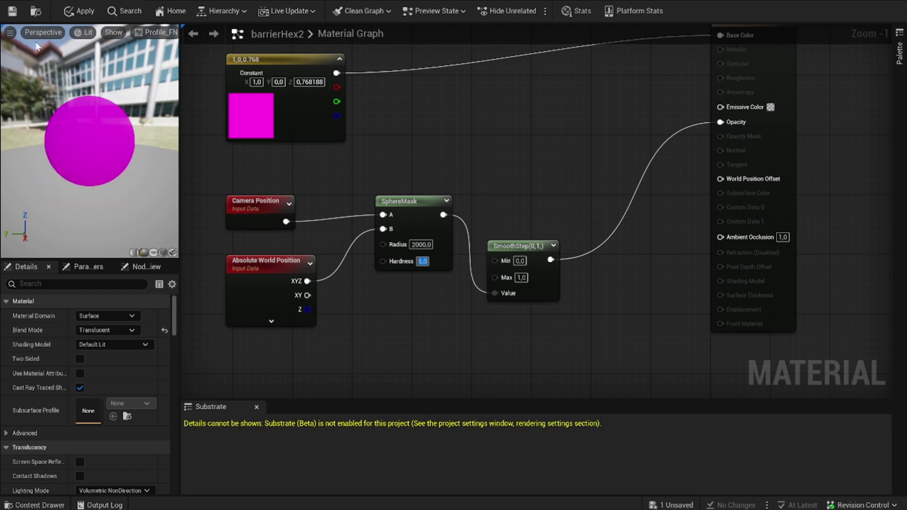
- Save barrierHex2, browse the Content Drawer to the Fortnite folder, and view the Barrier Device
click(11, 11)
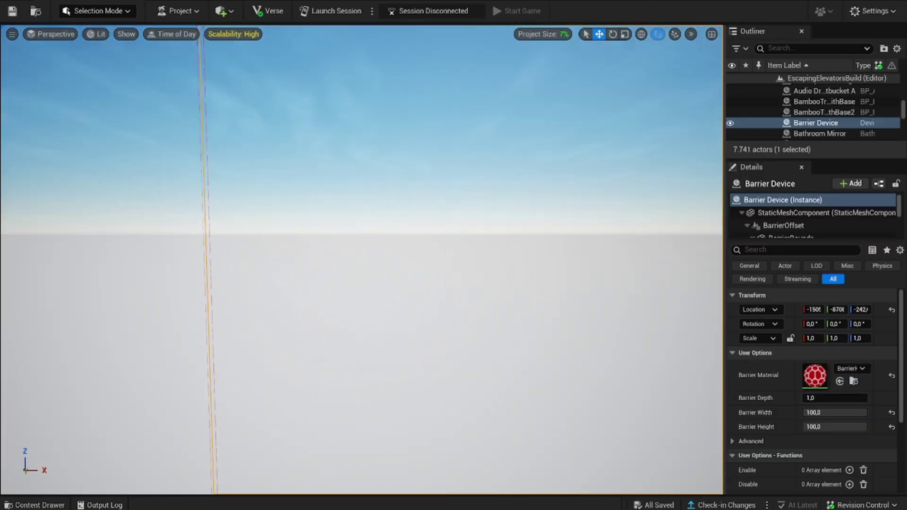
right_drag(644, 211, 645, 210)
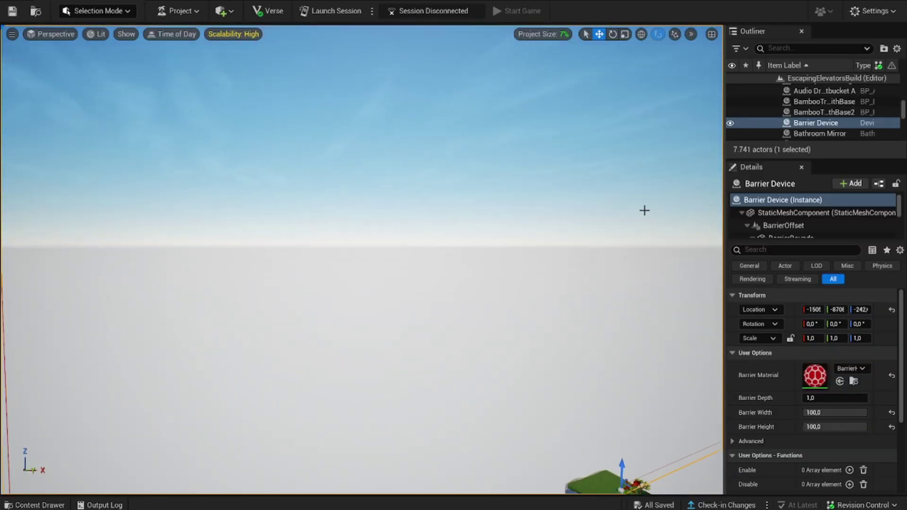
click(35, 505)
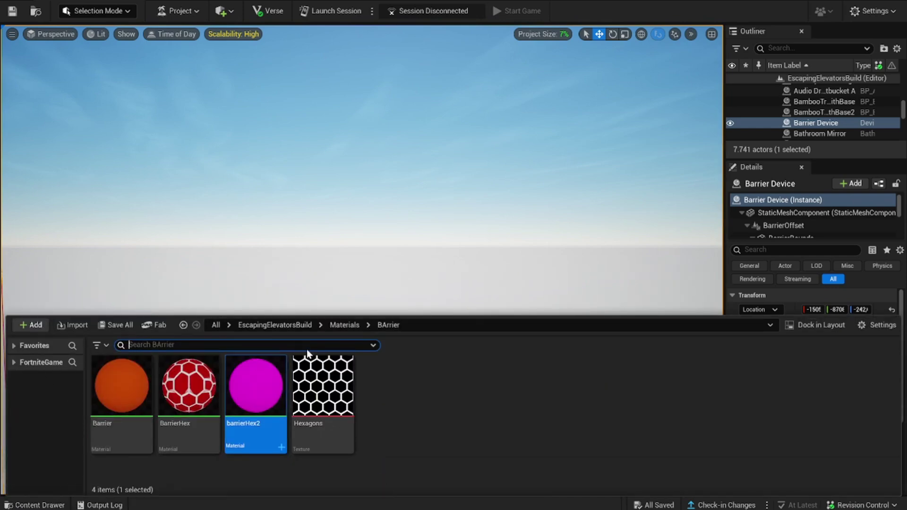
click(216, 326)
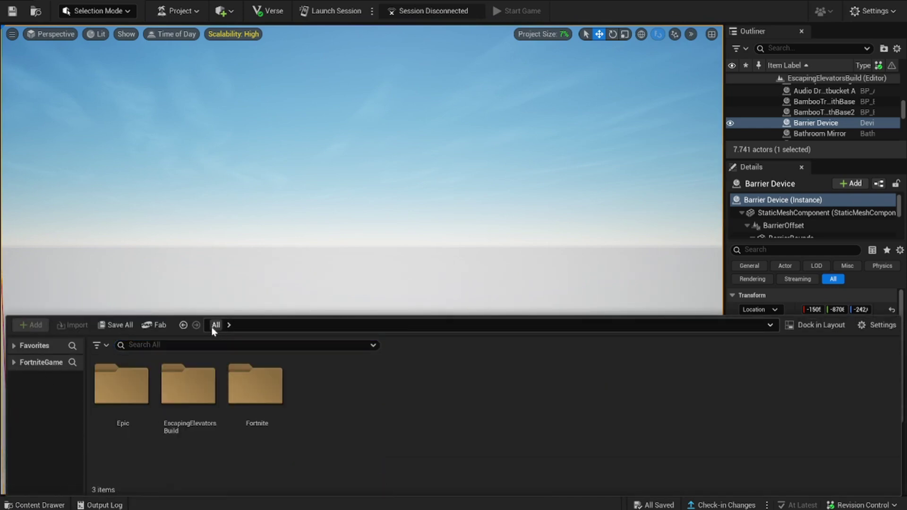
click(243, 393)
double_click(239, 380)
text(barrier)
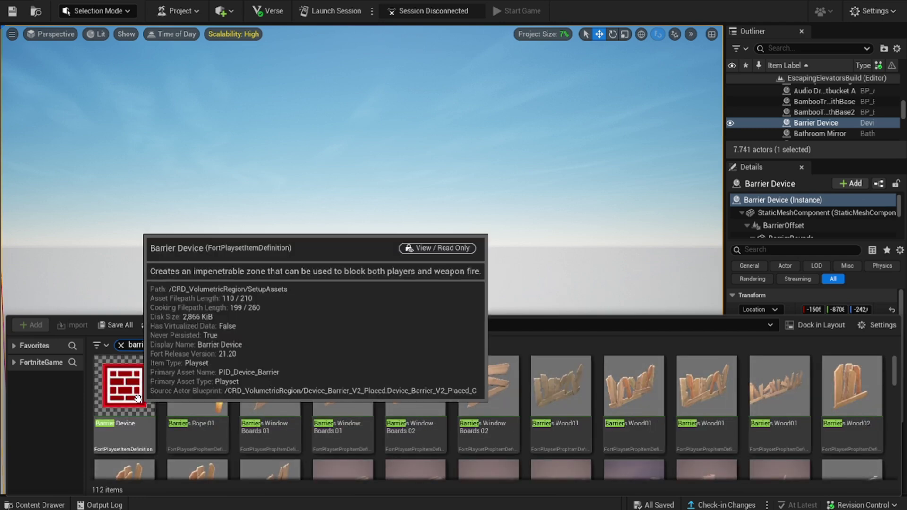
right_drag(233, 142, 234, 203)
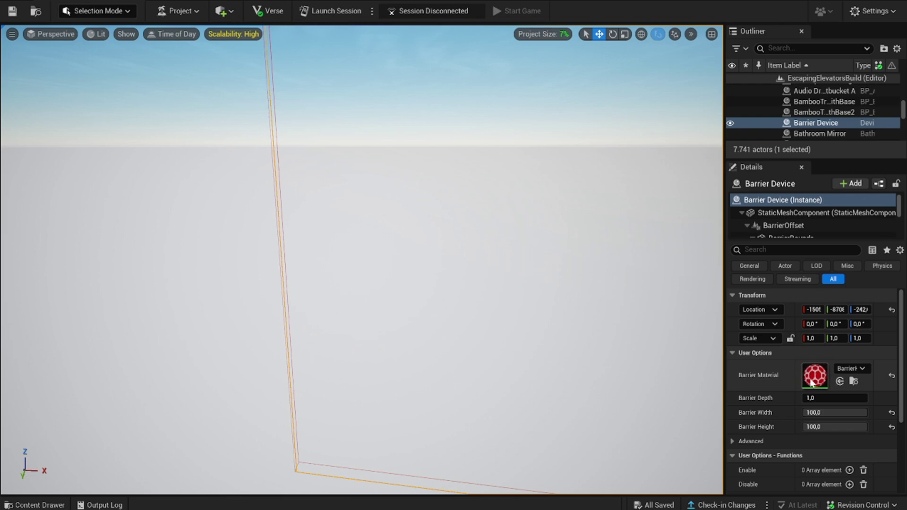
- Set the Barrier Device's Barrier Material to barrierHex2 and pull the camera back
click(858, 369)
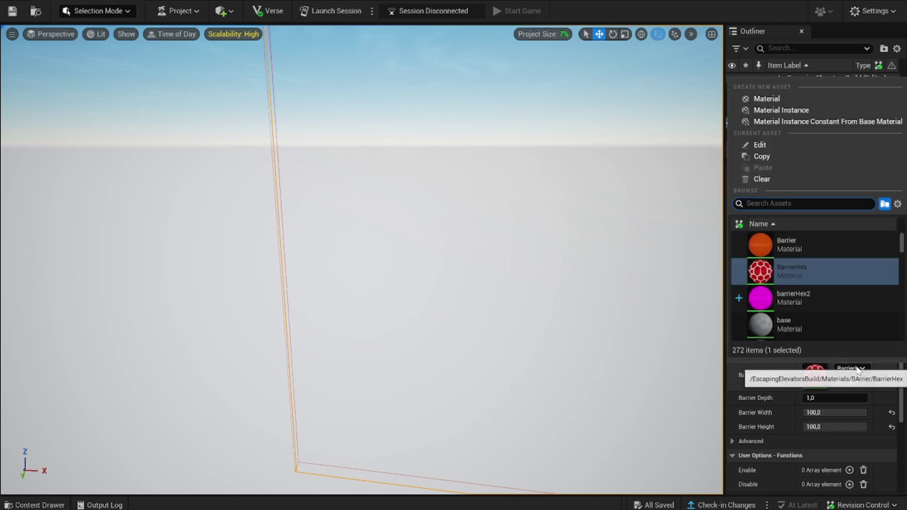
click(810, 301)
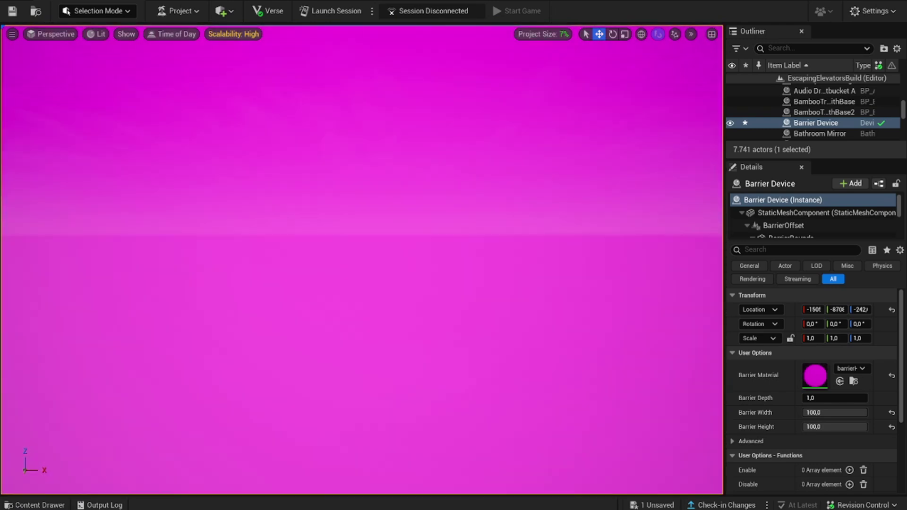
right_drag(542, 267, 542, 268)
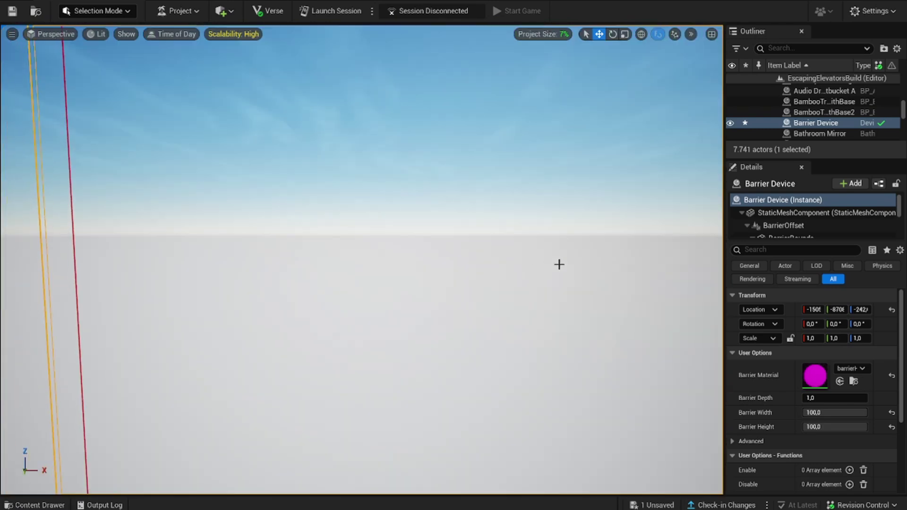
- Switch to Chrome and go back from blueprintue.com to the Euphoriax Patreon post
click(443, 464)
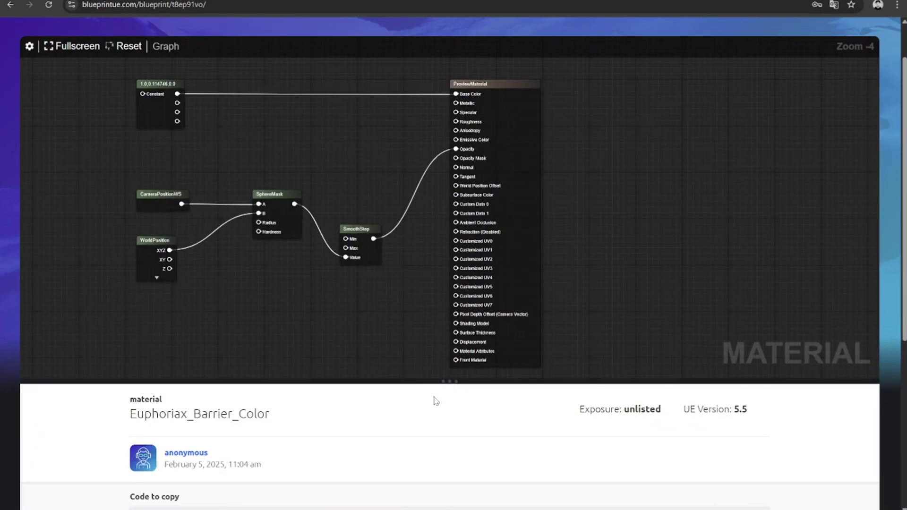
key(alt+Left)
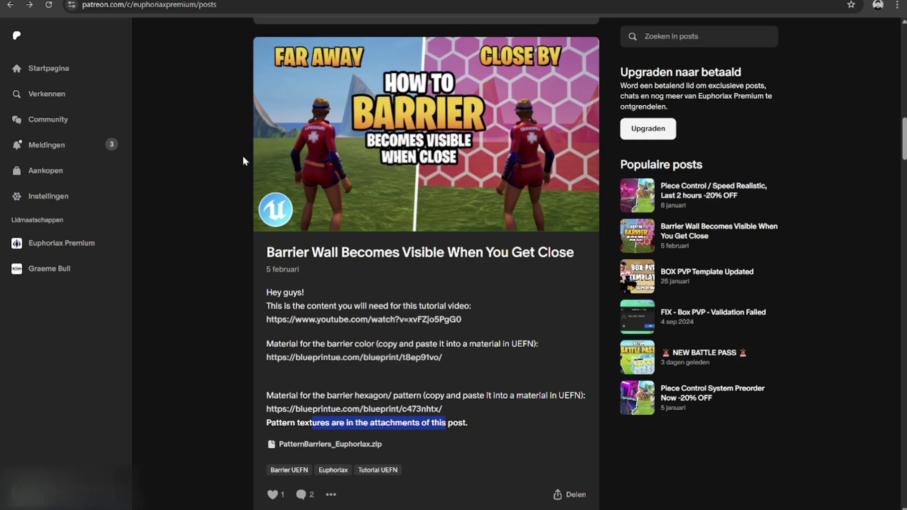
scroll(244, 156, up, 5)
scroll(244, 156, up, 3)
scroll(243, 156, up, 2)
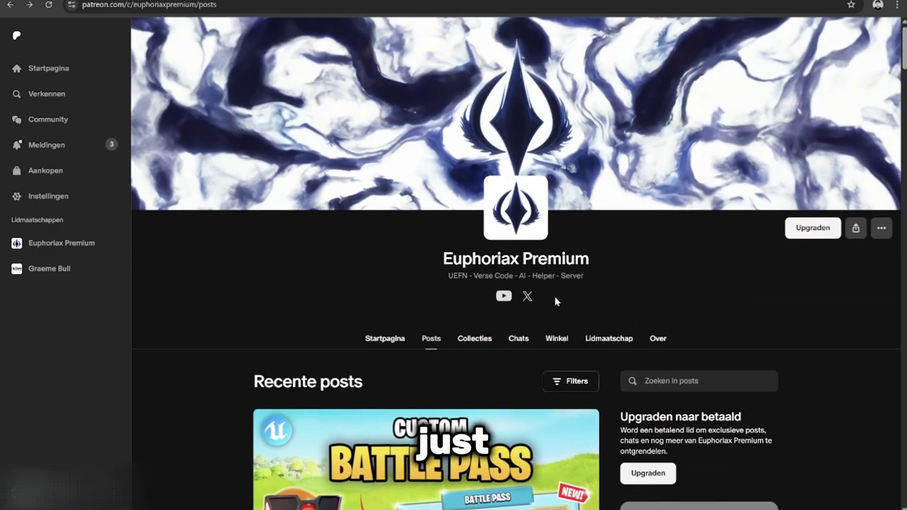
scroll(555, 300, down, 2)
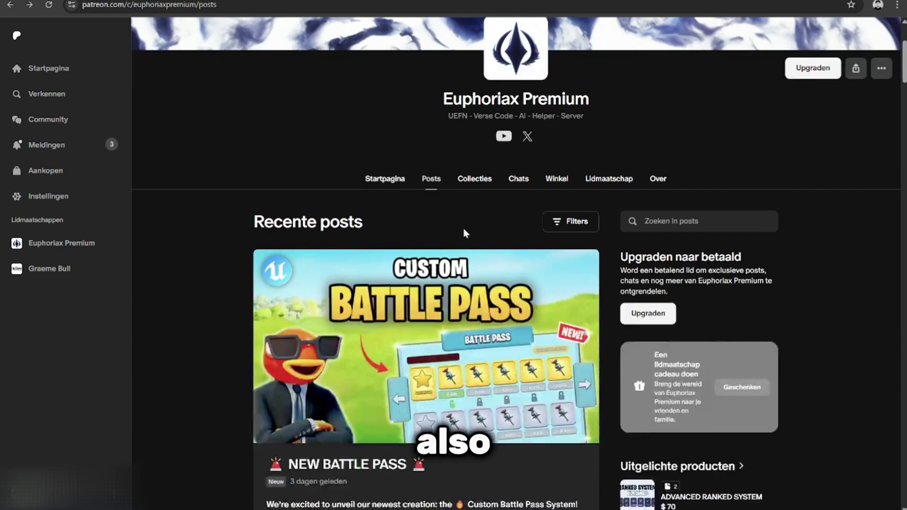